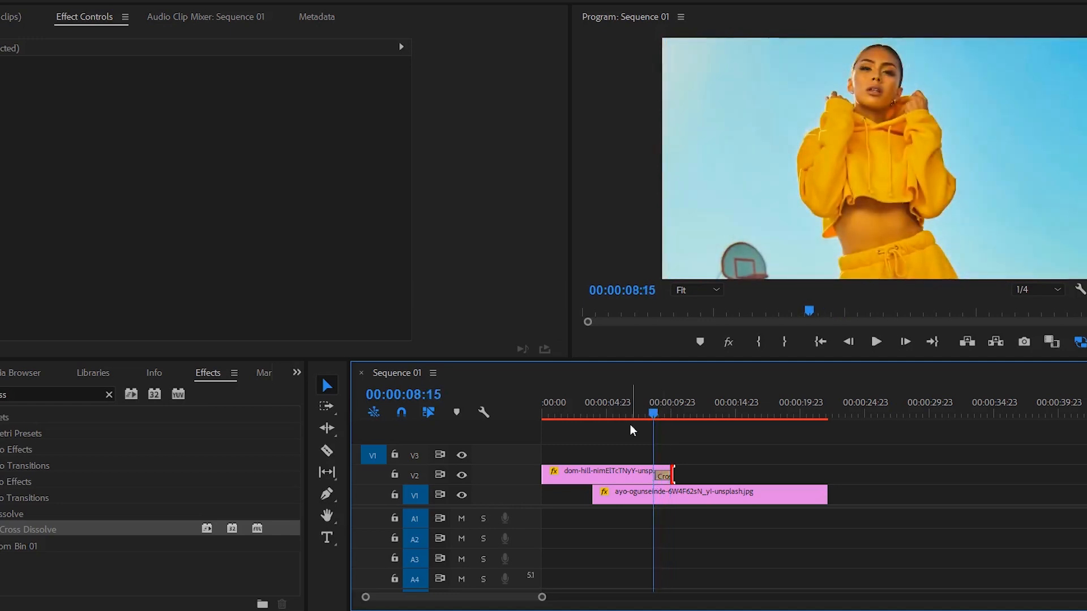
- Play through the Cross Dissolve at the end of the V2 clip and return to the transition
{"action": "key", "text": "space"}
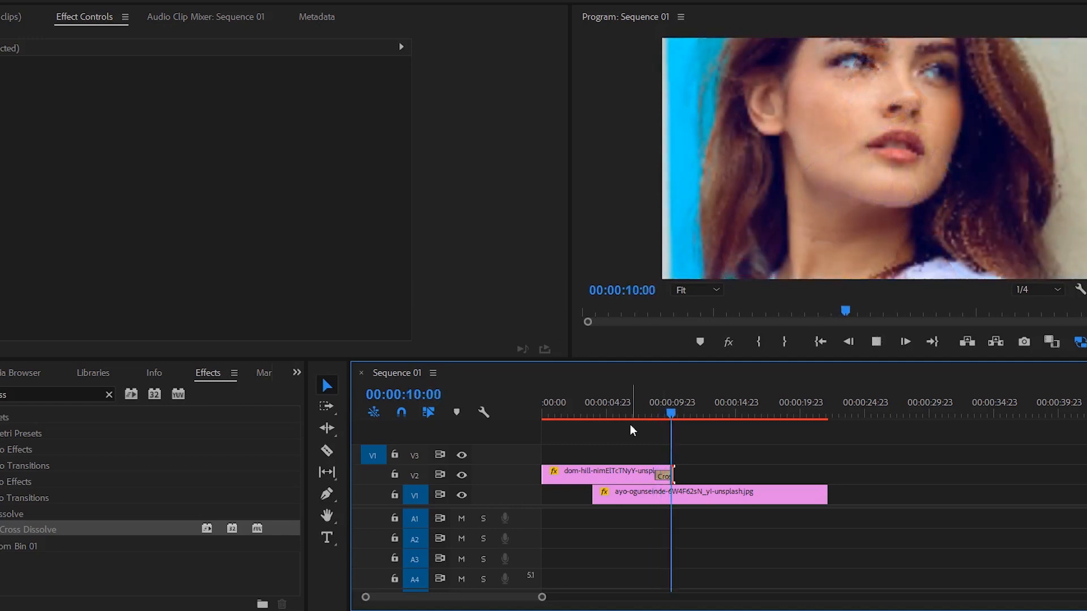
{"action": "key", "text": "space"}
{"action": "left_click_drag", "start_coordinate": [672, 412], "coordinate": [660, 409]}
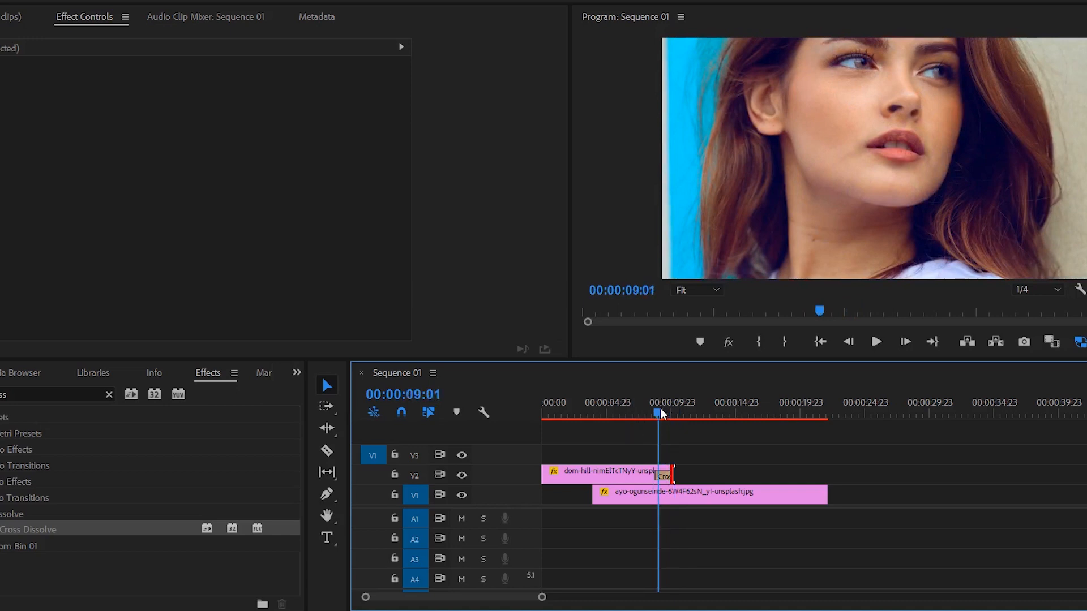
- Lengthen the Cross Dissolve at the end of the V2 clip to a duration of 00:00:04:02
{"action": "key", "text": "equal"}
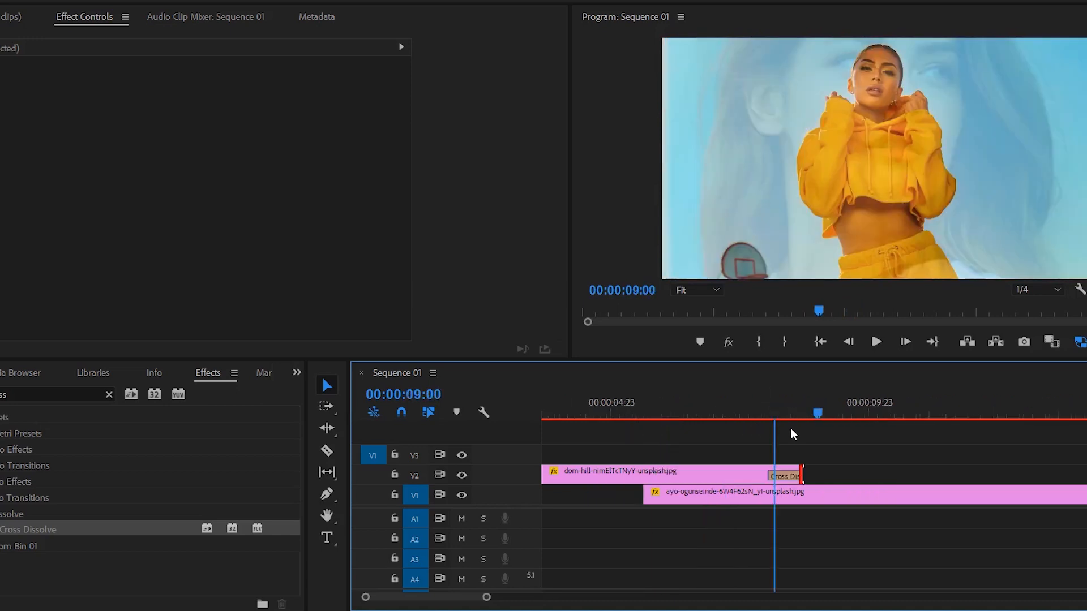
{"action": "left_click", "coordinate": [797, 412]}
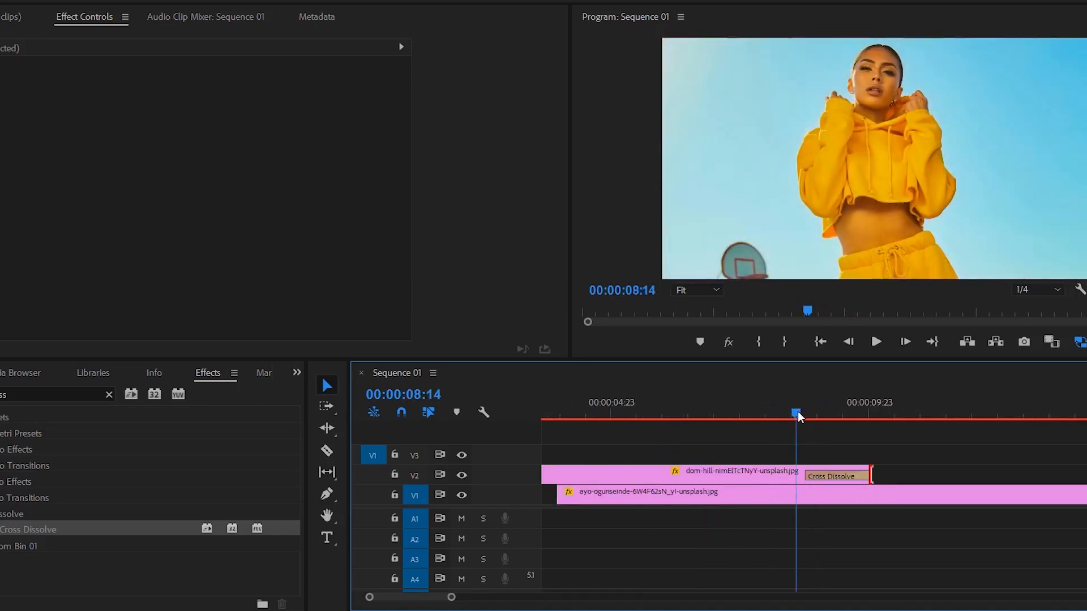
{"action": "key", "text": "equal"}
{"action": "key", "text": "minus"}
{"action": "key", "text": "equal"}
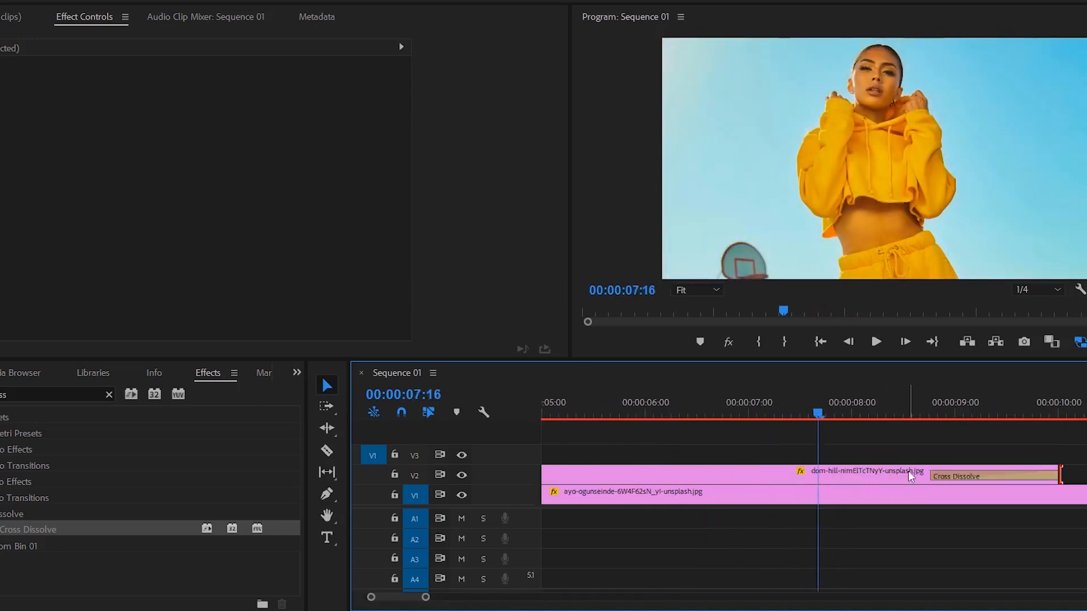
{"action": "left_click_drag", "start_coordinate": [936, 472], "coordinate": [646, 471]}
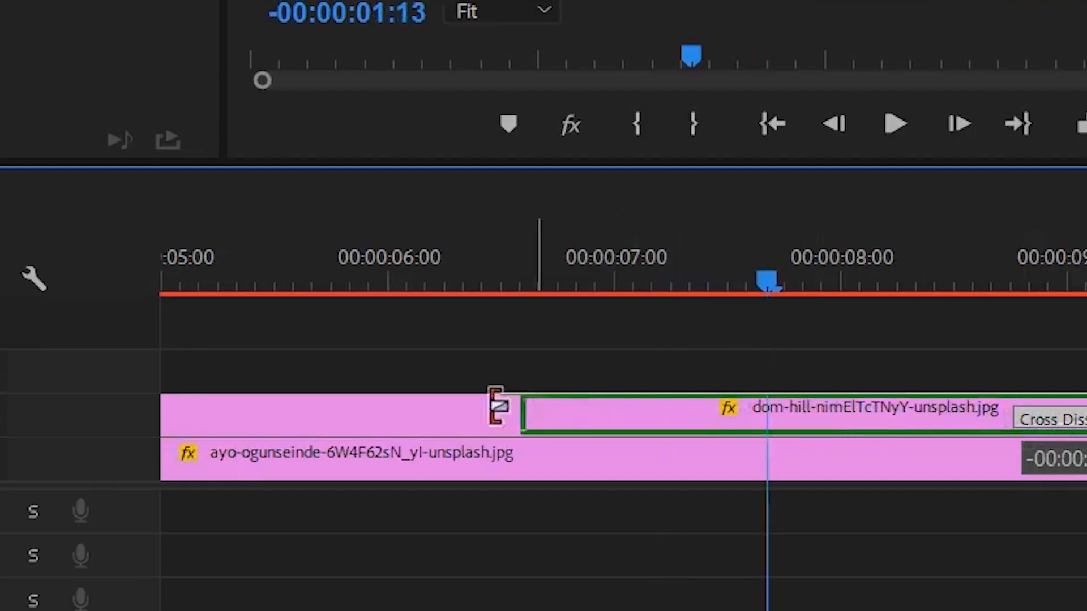
{"action": "left_click_drag", "start_coordinate": [390, 408], "coordinate": [398, 410]}
- Play back the lengthened Cross Dissolve from before its start to check the slow fade
{"action": "key", "text": "minus"}
{"action": "key", "text": "minus"}
{"action": "left_click_drag", "start_coordinate": [594, 272], "coordinate": [482, 301]}
{"action": "key", "text": "space"}
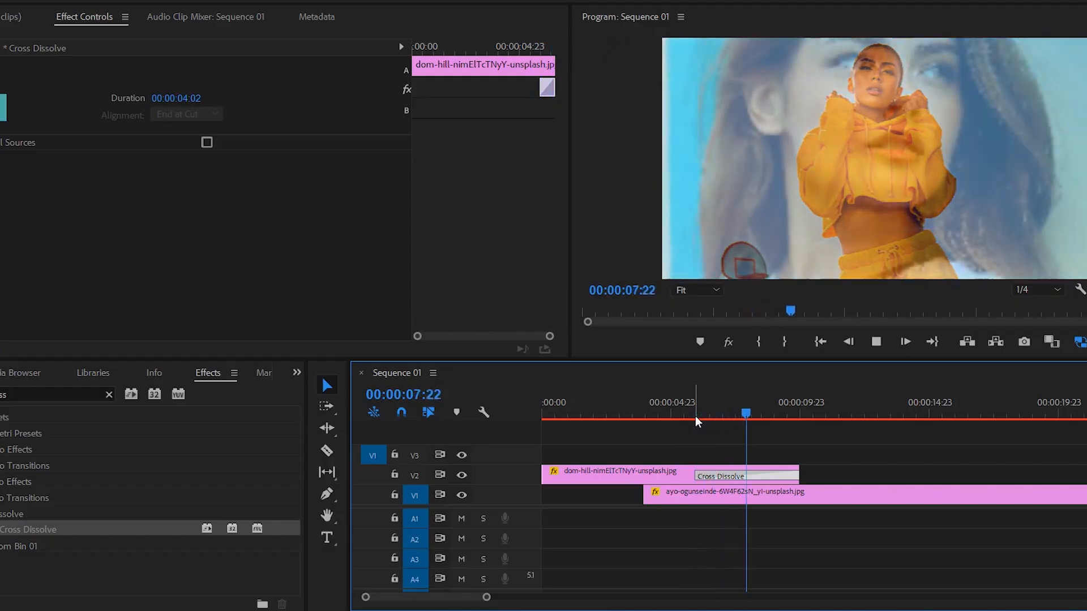
{"action": "left_click", "coordinate": [715, 415]}
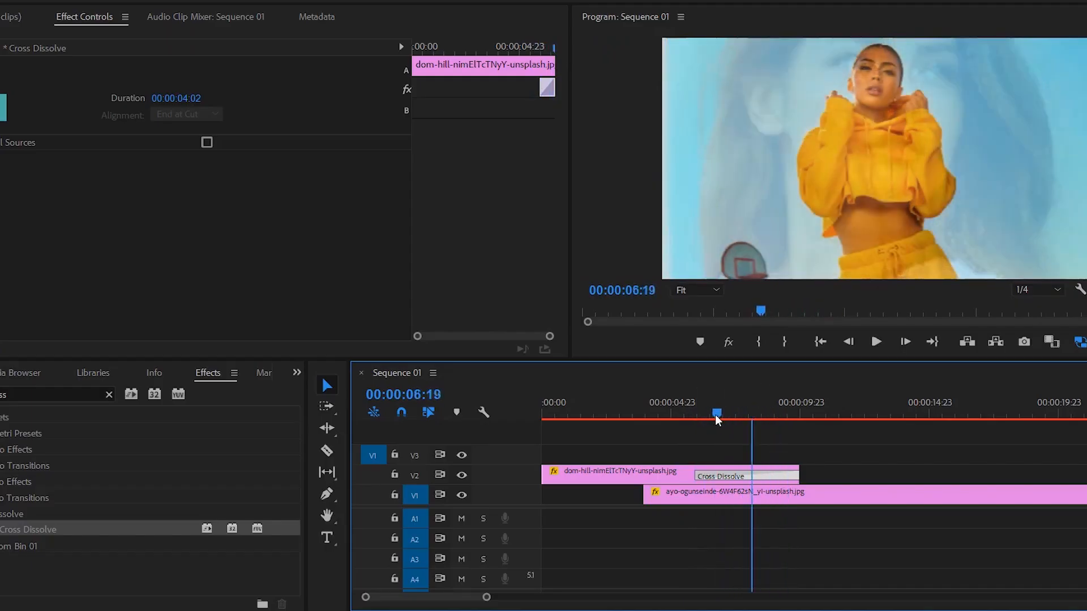
- Shorten the Cross Dissolve on the V2 clip to 00:00:00:16 and play back the quicker fade
{"action": "left_click_drag", "start_coordinate": [703, 474], "coordinate": [782, 476]}
{"action": "left_click", "coordinate": [783, 405]}
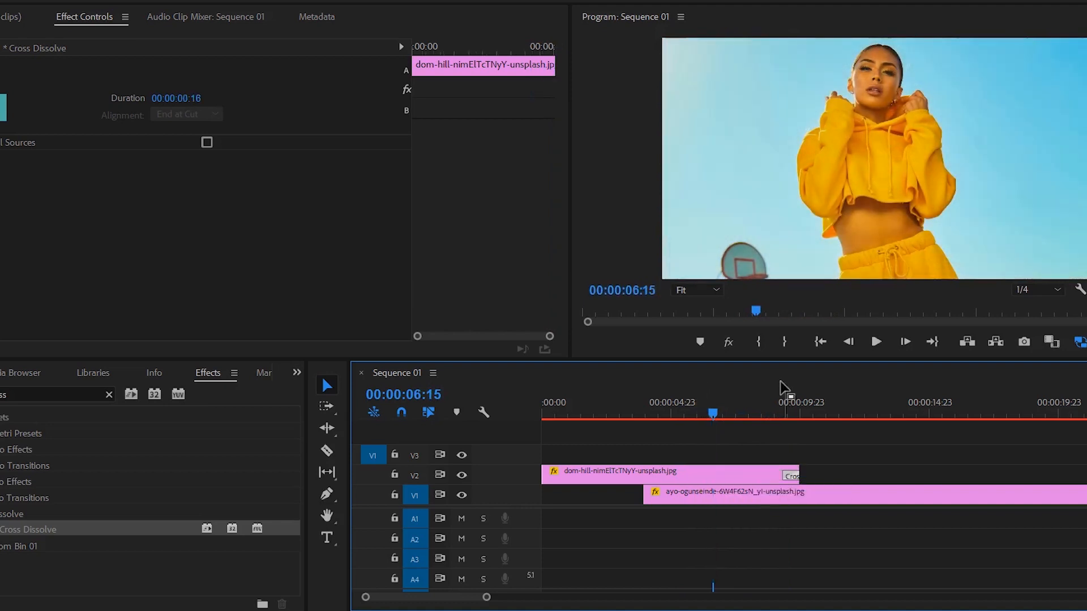
{"action": "key", "text": "space"}
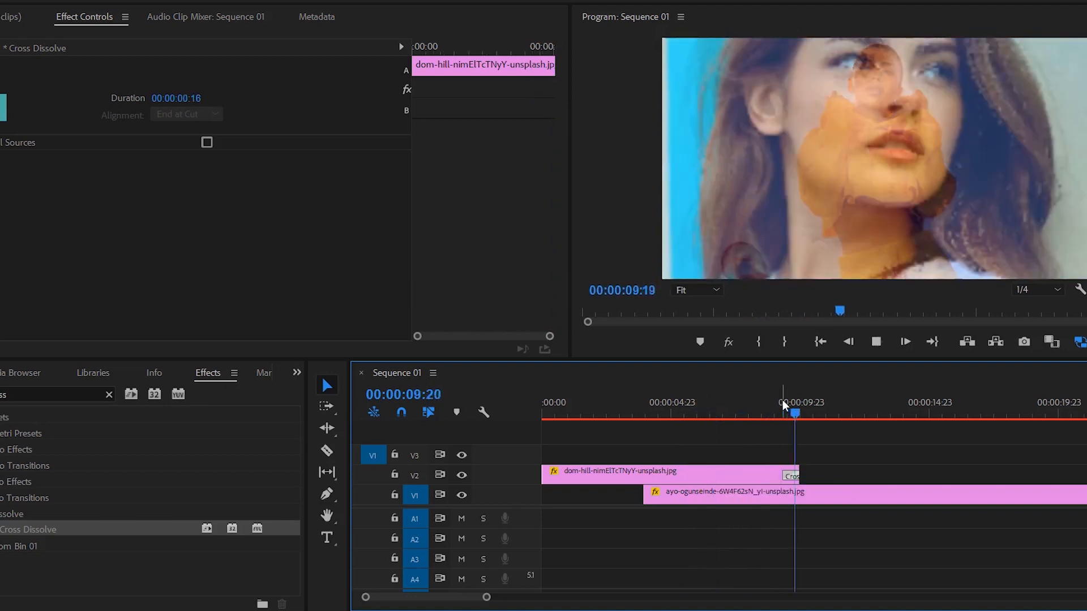
{"action": "left_click", "coordinate": [784, 405]}
{"action": "left_click_drag", "start_coordinate": [781, 408], "coordinate": [709, 414]}
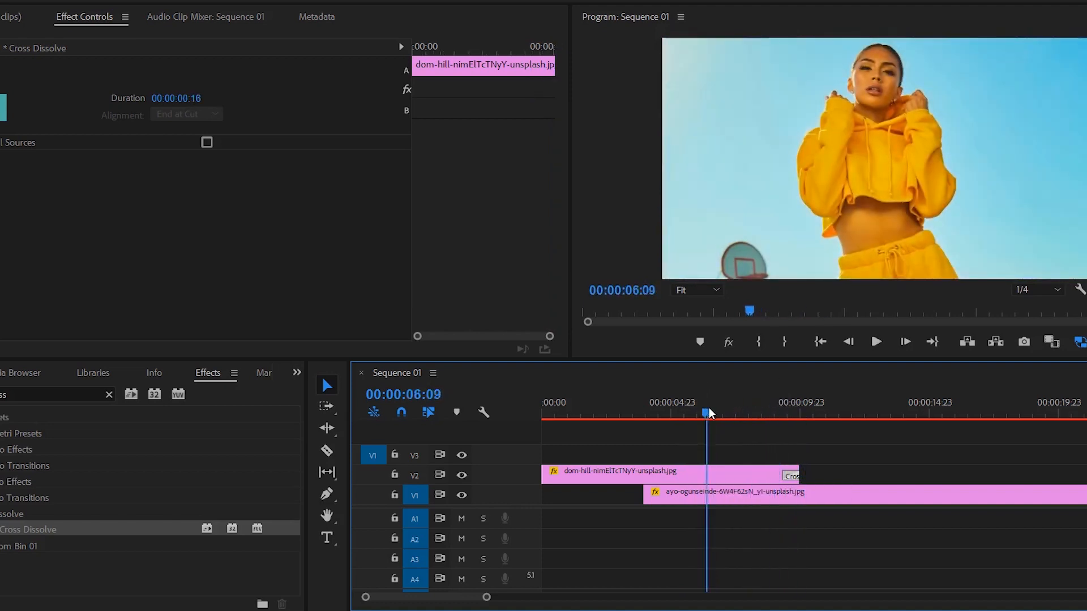
- Extend the Cross Dissolve on the V2 clip to 00:00:04:20 and play back the slower fade
{"action": "left_click_drag", "start_coordinate": [788, 475], "coordinate": [745, 474]}
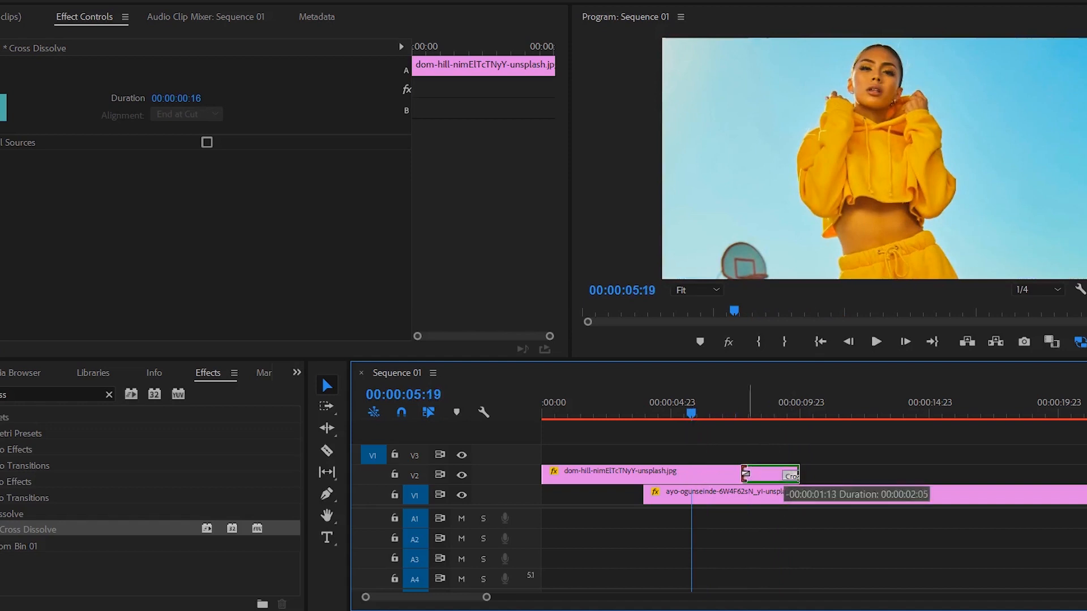
{"action": "left_click_drag", "start_coordinate": [679, 472], "coordinate": [680, 472]}
{"action": "left_click_drag", "start_coordinate": [692, 412], "coordinate": [673, 416]}
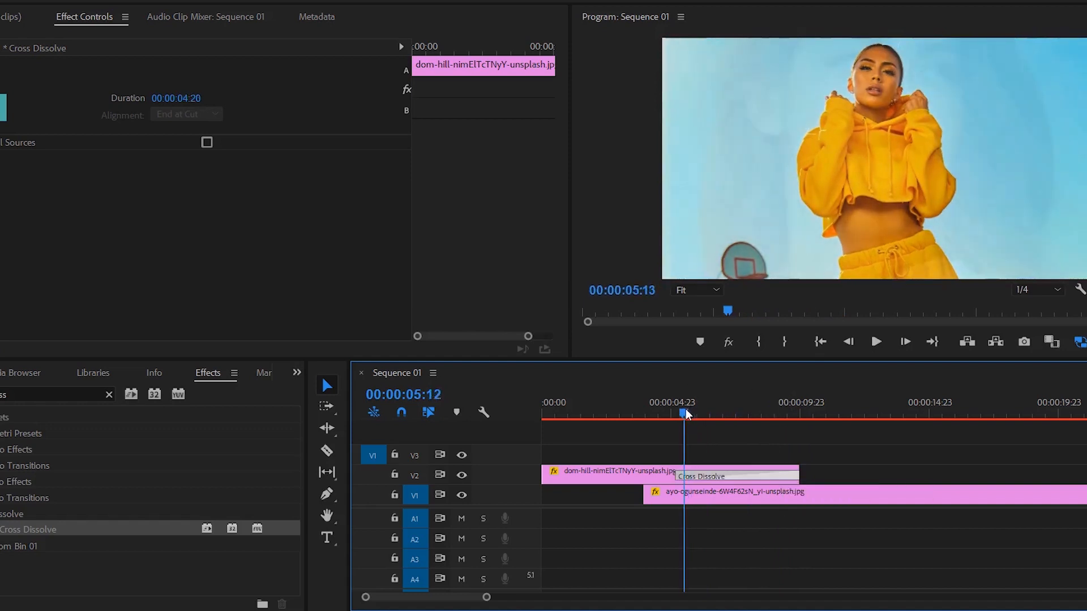
{"action": "key", "text": "space"}
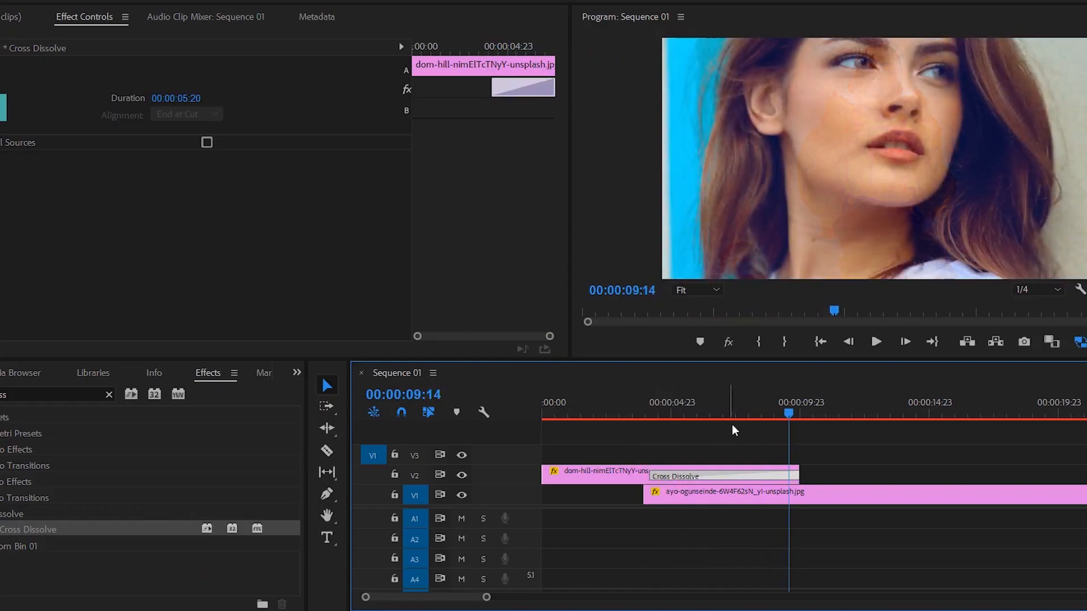
- Delete the Cross Dissolve from the V2 clip and return the playhead to the sequence start
{"action": "left_click_drag", "start_coordinate": [738, 418], "coordinate": [647, 427]}
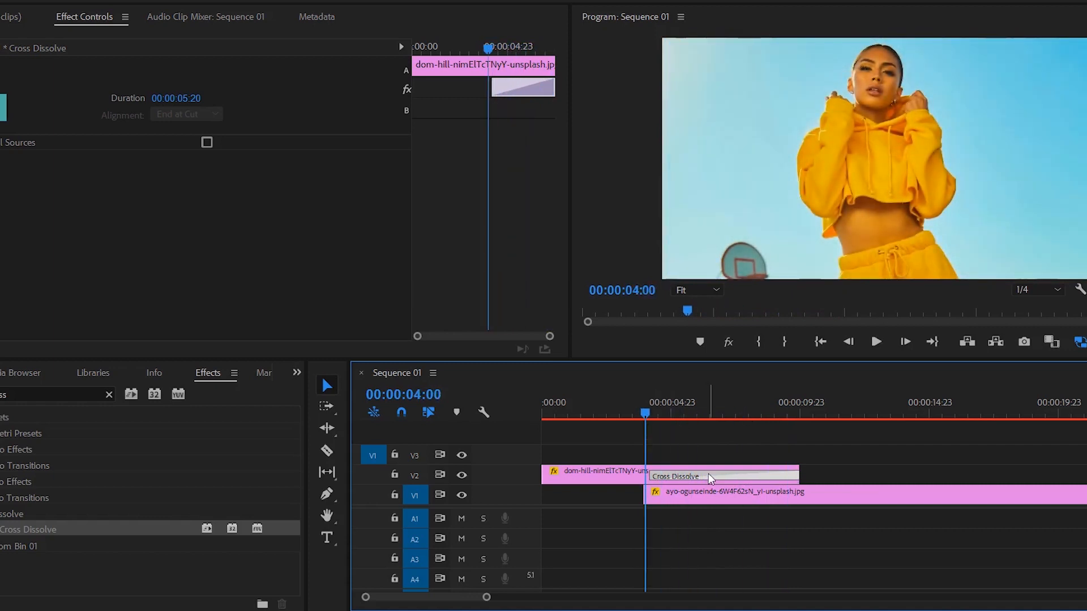
{"action": "key", "text": "Delete"}
{"action": "key", "text": "Home"}
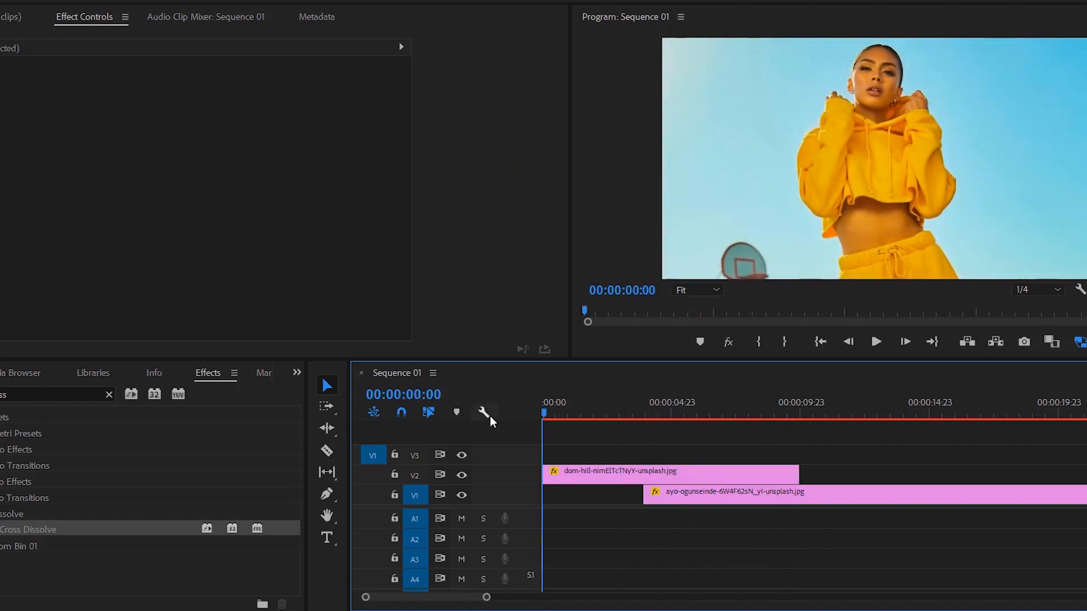
- Keyframe the V2 clip's vertical Position from 1142 at its start to 1312 at 00:00:09:21
{"action": "left_click", "coordinate": [601, 471]}
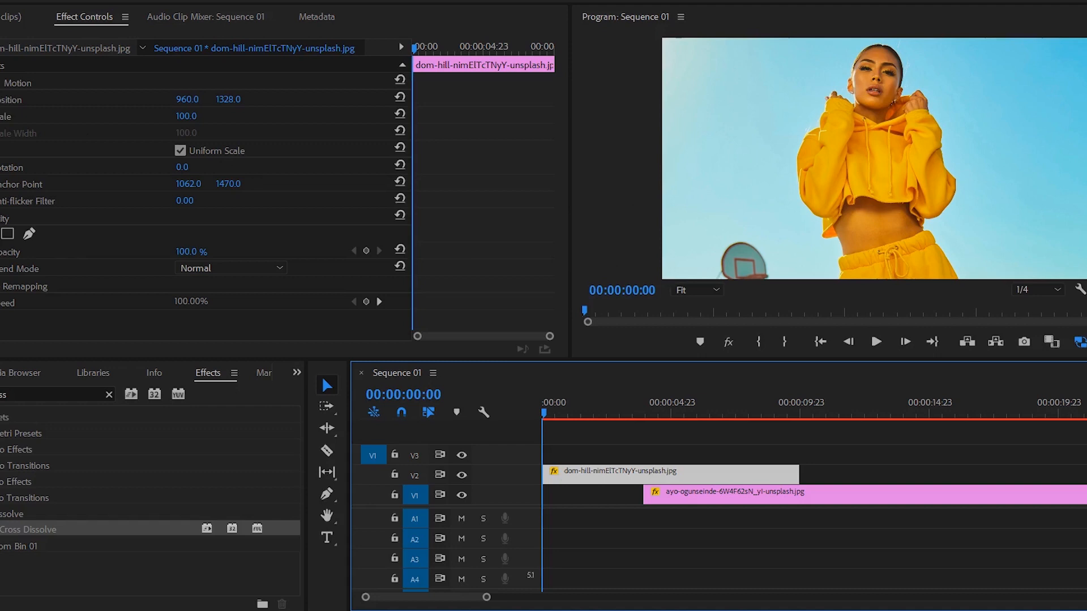
{"action": "left_click_drag", "start_coordinate": [230, 101], "coordinate": [122, 99]}
{"action": "left_click", "coordinate": [66, 163]}
{"action": "key", "text": "space"}
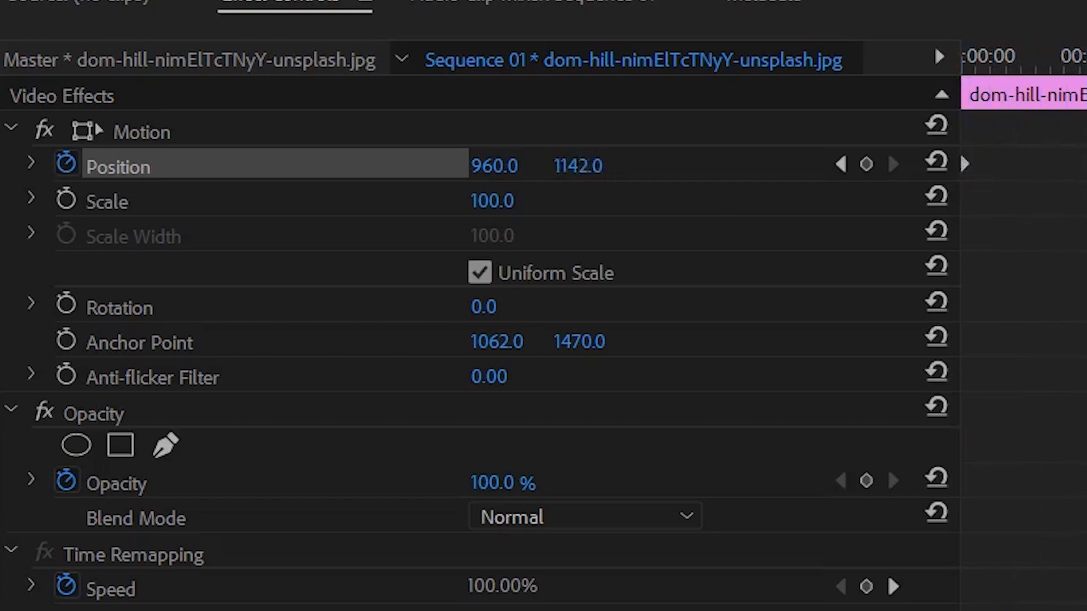
{"action": "left_click_drag", "start_coordinate": [580, 166], "coordinate": [616, 164]}
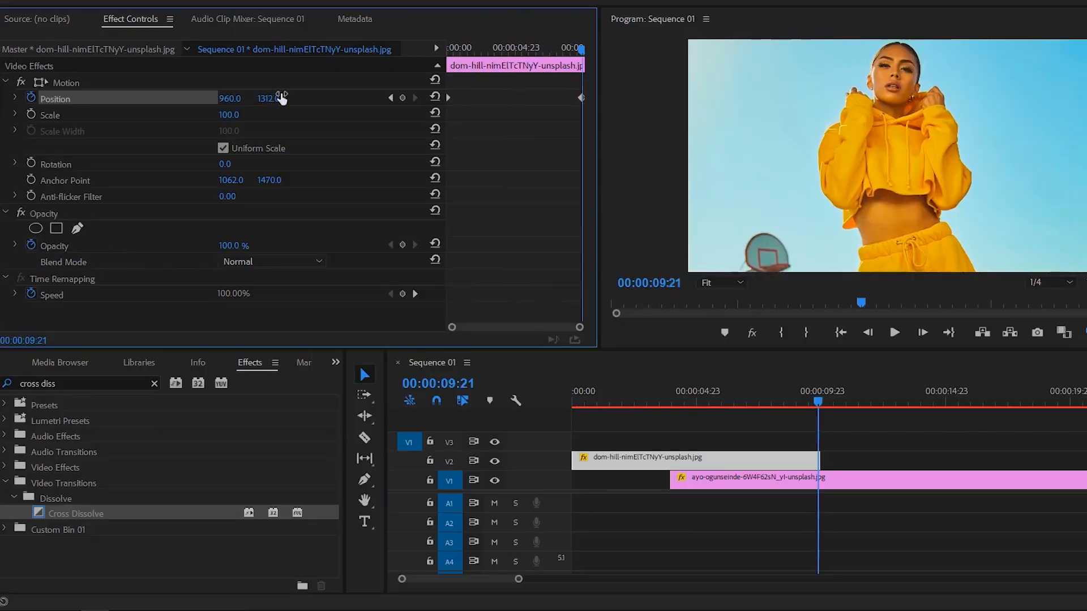
- Play the sequence from the start to review the V2 clip's Position animation
{"action": "left_click_drag", "start_coordinate": [665, 395], "coordinate": [558, 397]}
{"action": "key", "text": "space"}
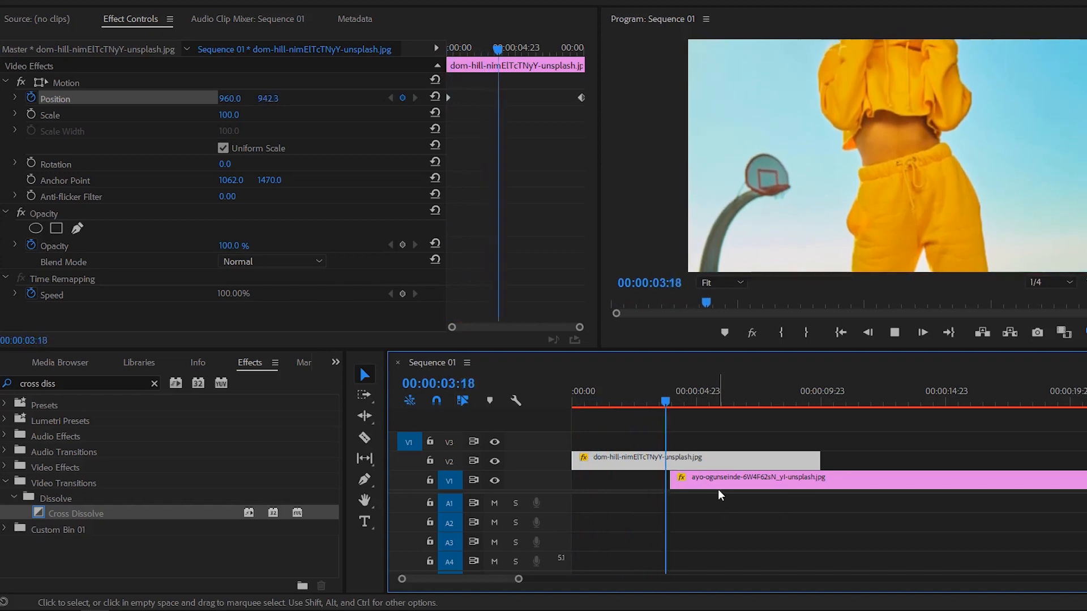
{"action": "key", "text": "space"}
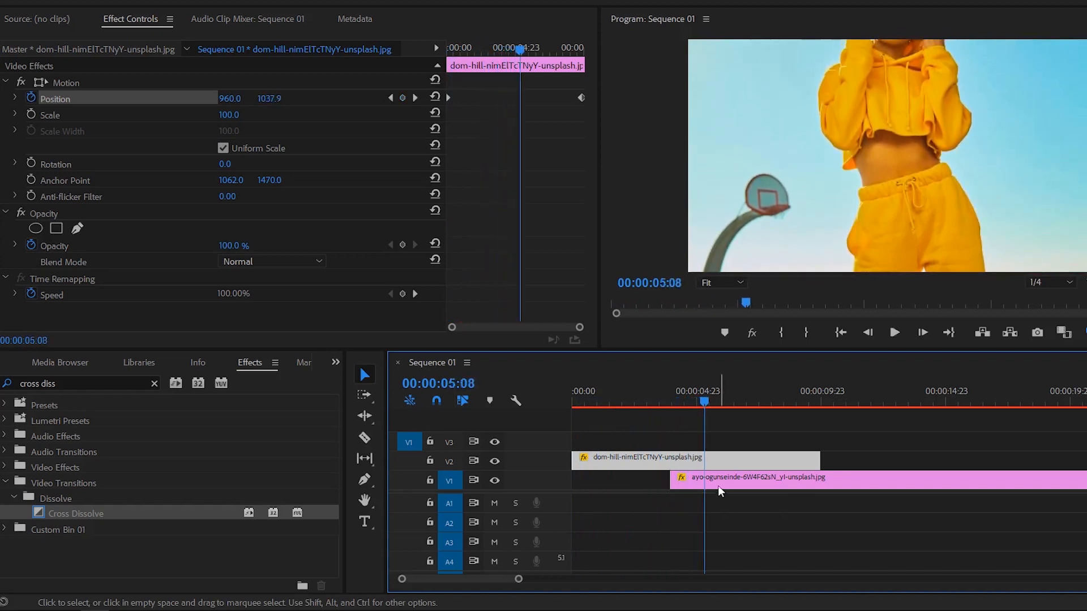
{"action": "left_click_drag", "start_coordinate": [626, 391], "coordinate": [556, 401]}
{"action": "key", "text": "space"}
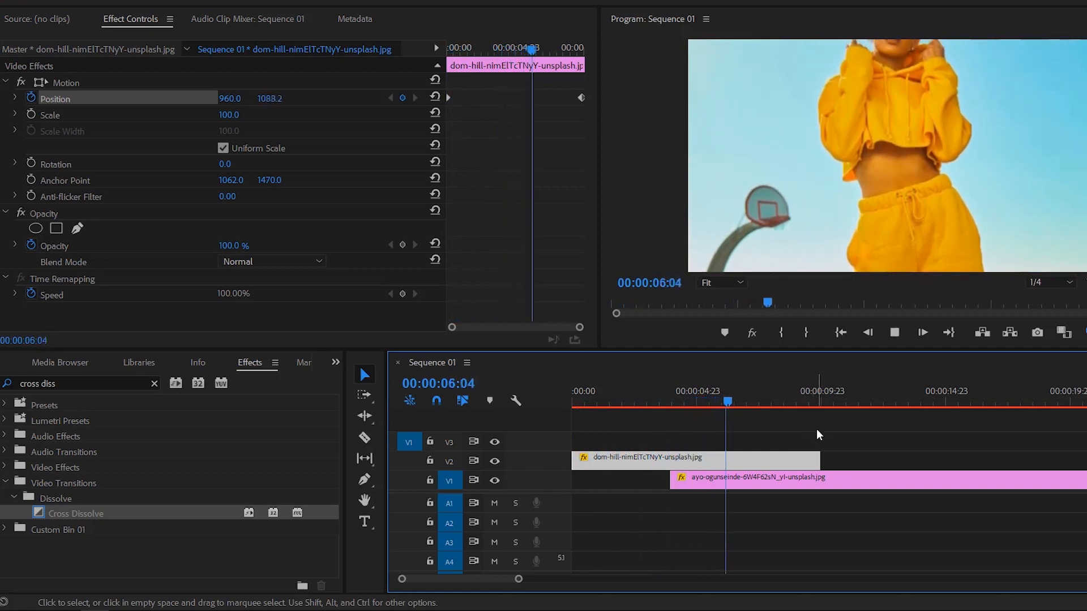
{"action": "left_click_drag", "start_coordinate": [754, 405], "coordinate": [688, 410]}
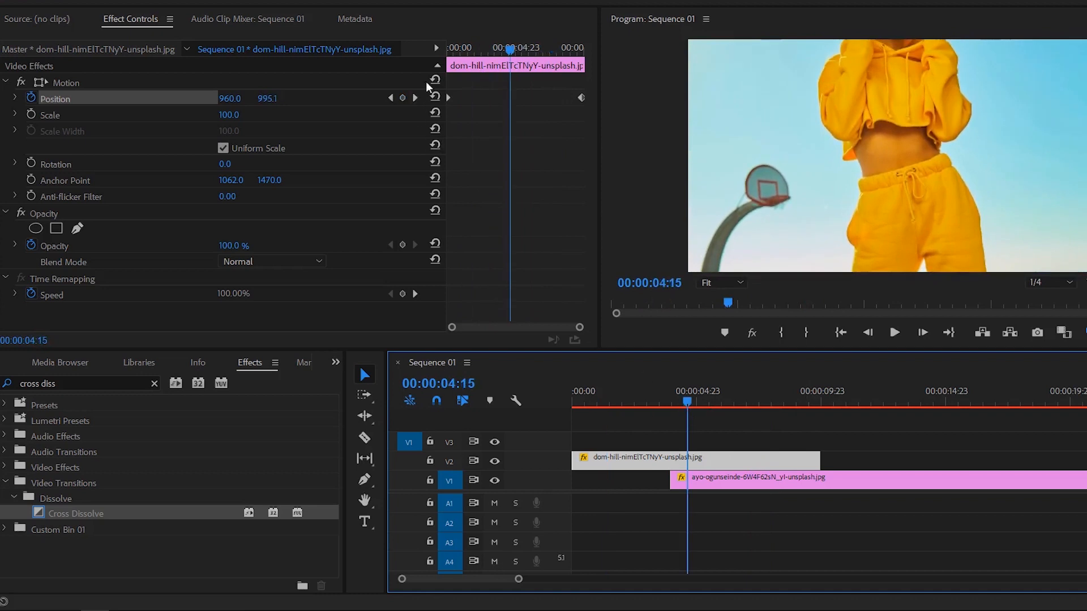
- Replace the Position keyframe at the clip's start with a vertical value of 1190 and play back the subtler movement
{"action": "mouse_move", "coordinate": [447, 100]}
{"action": "left_mouse_down"}
{"action": "mouse_move", "coordinate": [489, 104]}
{"action": "mouse_move", "coordinate": [433, 104]}
{"action": "left_mouse_up"}
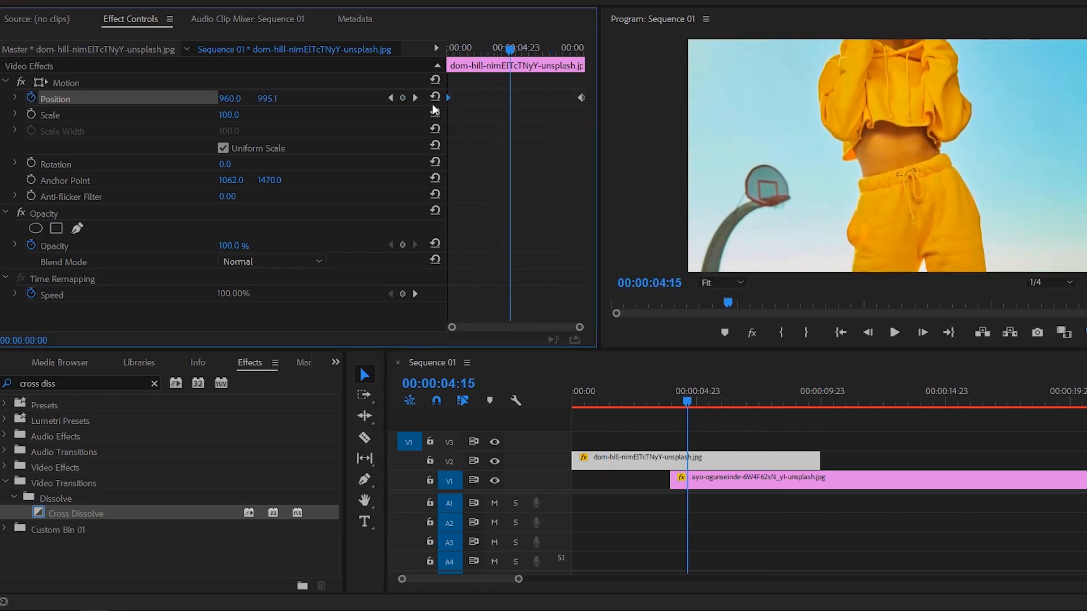
{"action": "key", "text": "Delete"}
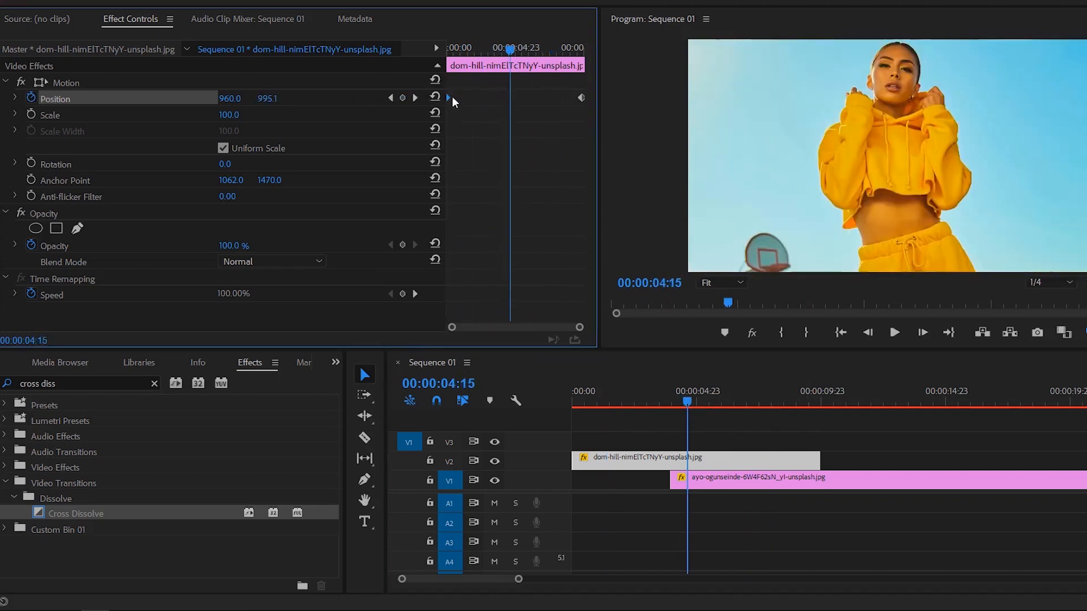
{"action": "left_click_drag", "start_coordinate": [510, 49], "coordinate": [420, 52]}
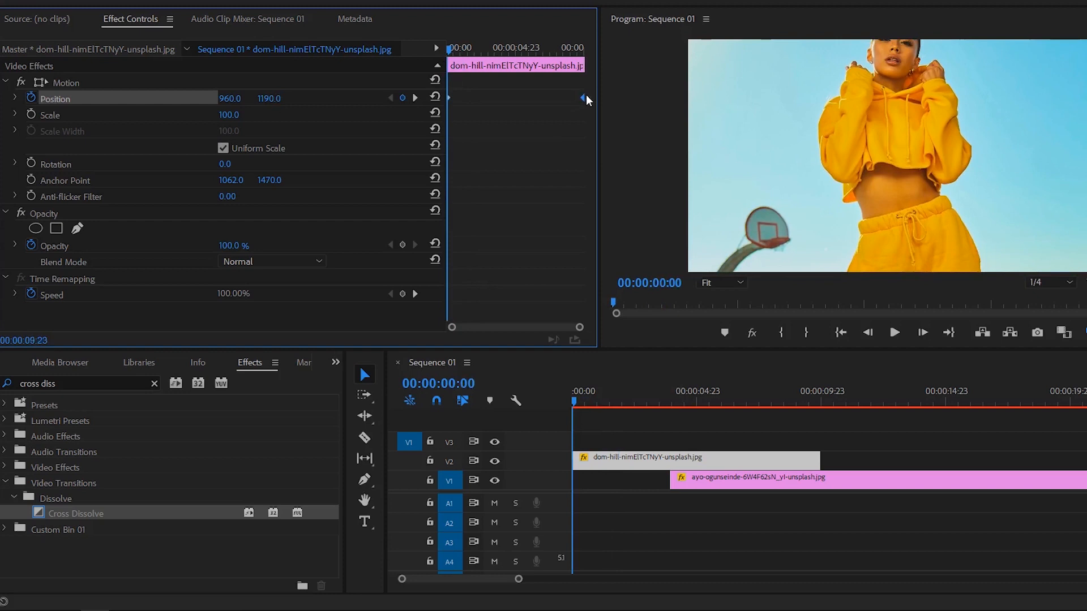
{"action": "key", "text": "space"}
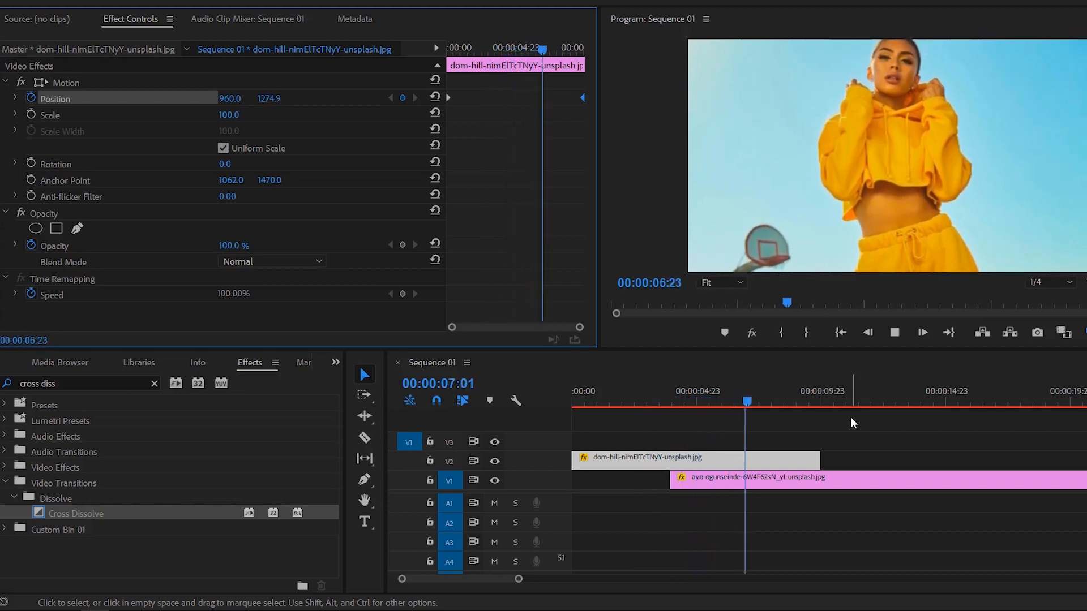
{"action": "key", "text": "space"}
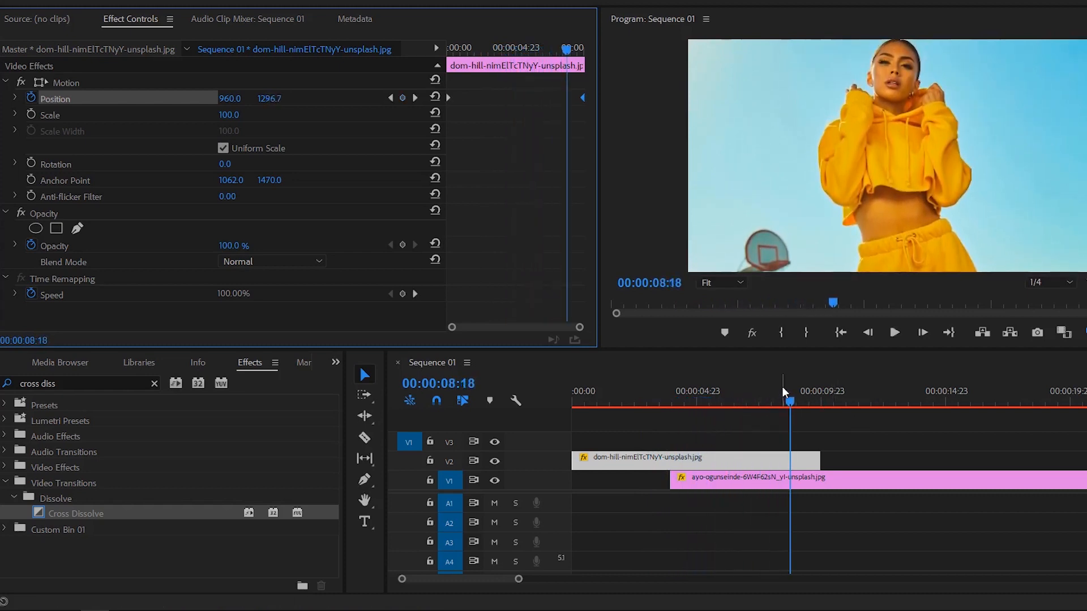
- Lower the vertical Position value sharply at the clip's first keyframe and play back the larger movement
{"action": "key", "text": "Home"}
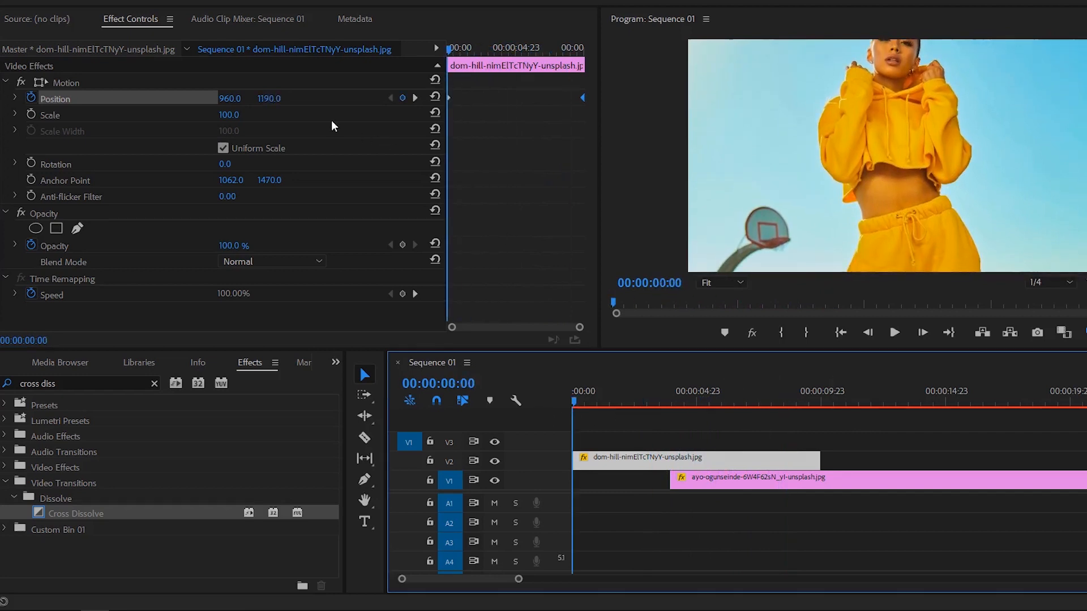
{"action": "left_click_drag", "start_coordinate": [269, 98], "coordinate": [3, 98]}
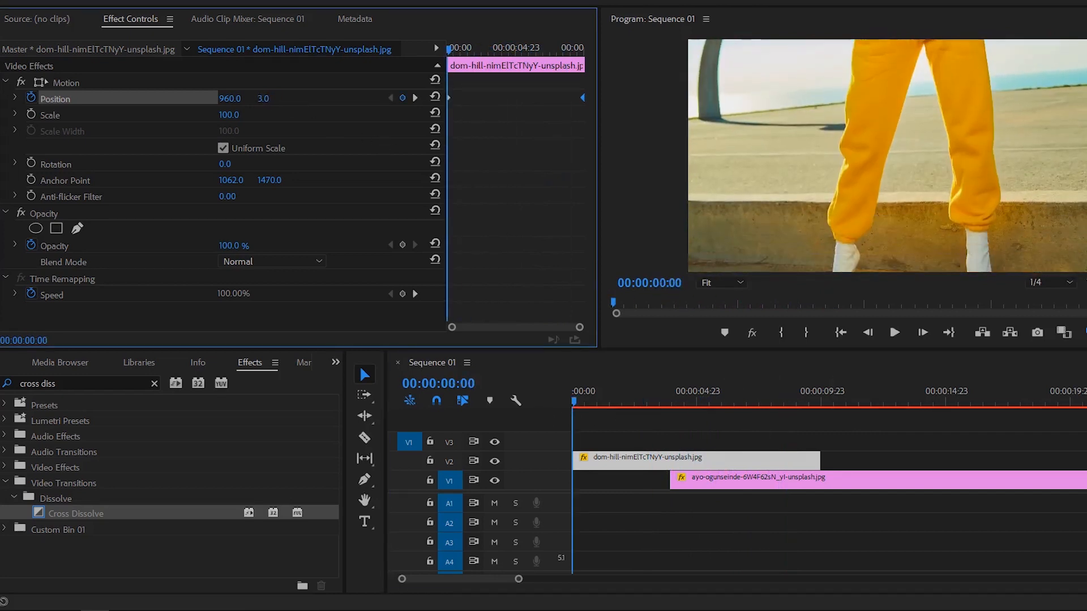
{"action": "left_click", "coordinate": [799, 427]}
{"action": "key", "text": "space"}
{"action": "left_click", "coordinate": [674, 460]}
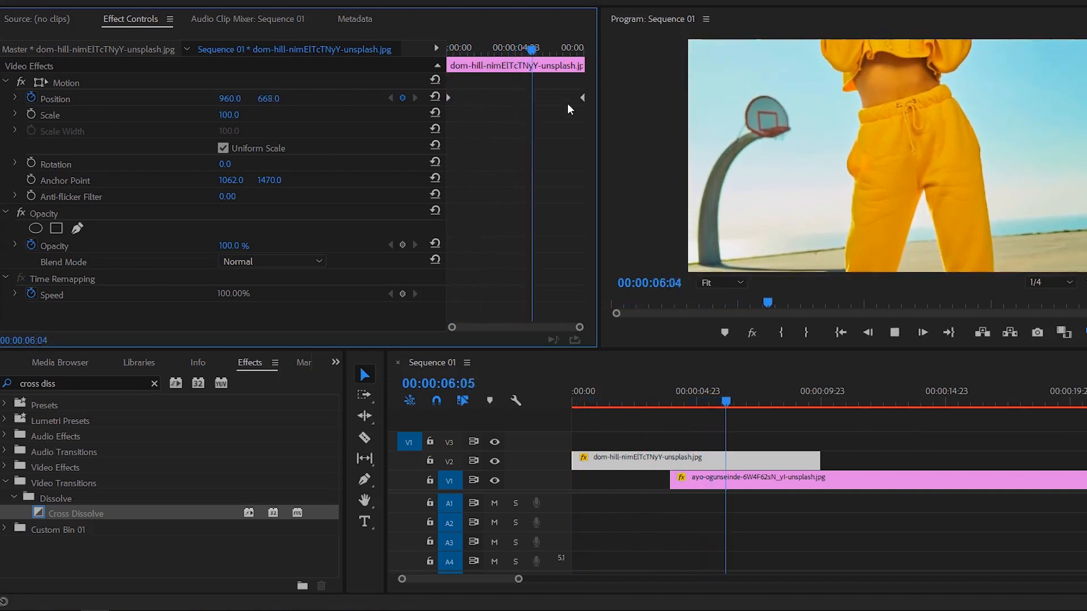
- Try a faster move by shifting the ending Position keyframe close to the clip's start, preview it, and return the keyframe to the clip's end
{"action": "left_click_drag", "start_coordinate": [582, 97], "coordinate": [509, 100]}
{"action": "left_click_drag", "start_coordinate": [498, 49], "coordinate": [456, 51]}
{"action": "left_click_drag", "start_coordinate": [510, 97], "coordinate": [463, 106]}
{"action": "key", "text": "space"}
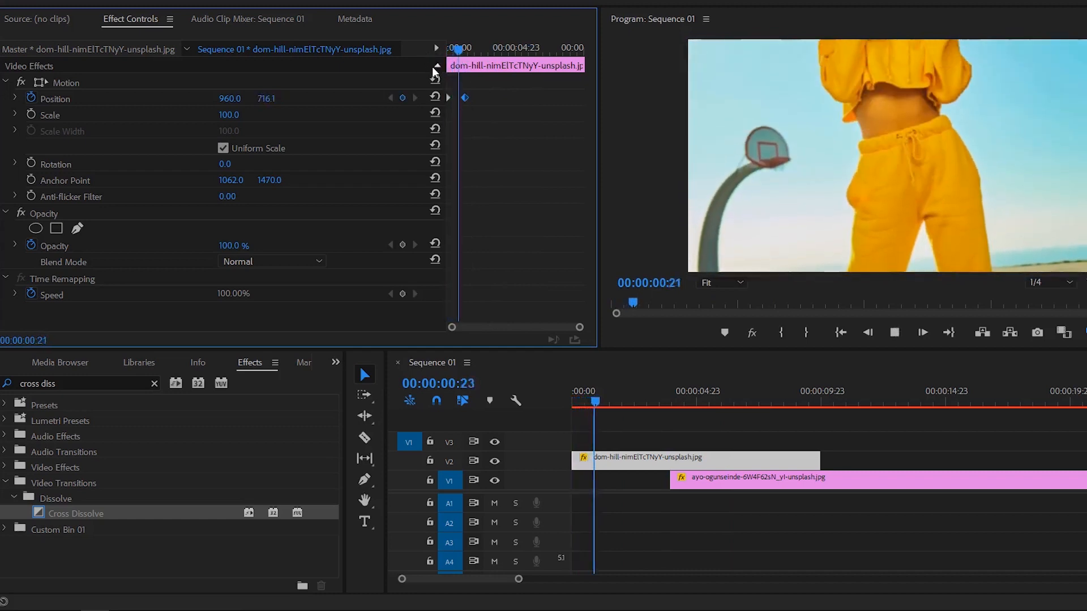
{"action": "key", "text": "space"}
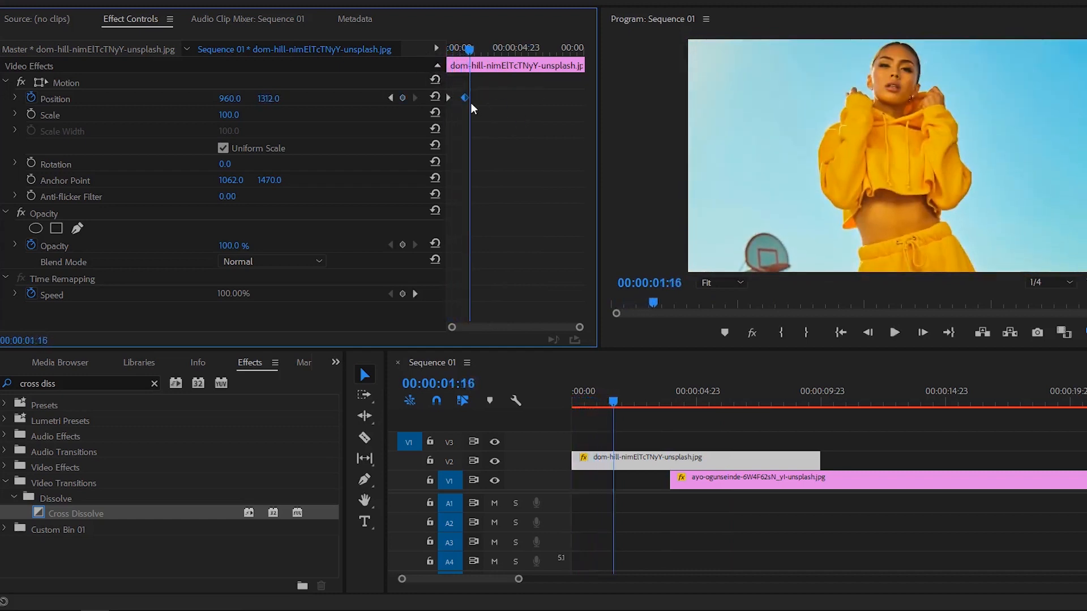
{"action": "left_click_drag", "start_coordinate": [465, 100], "coordinate": [639, 113]}
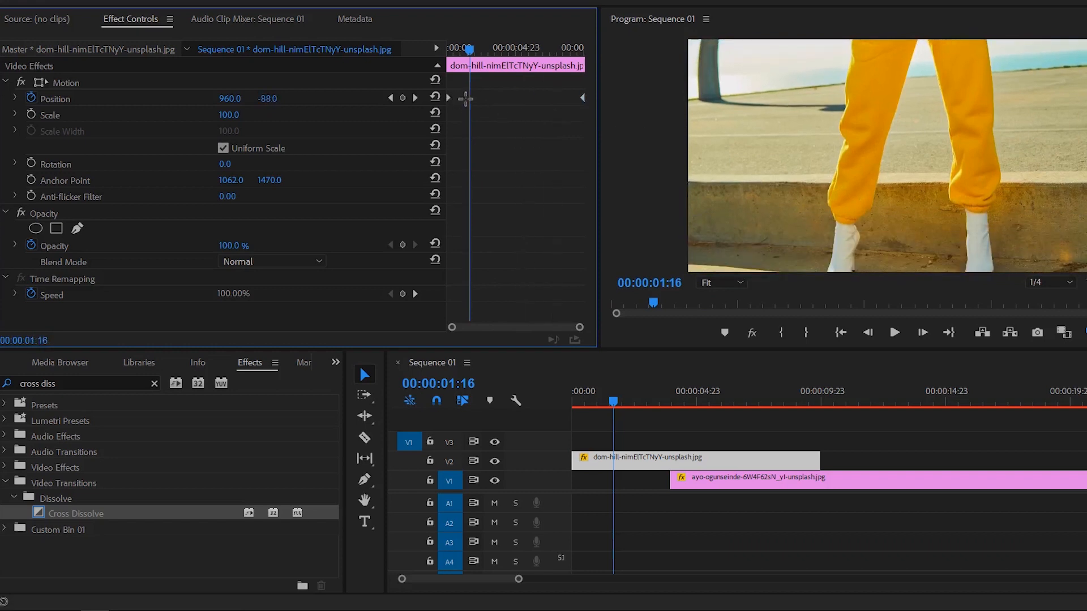
- Delete the first Position keyframe and adjust the clip's vertical Position at a slightly later playhead time
{"action": "left_click_drag", "start_coordinate": [450, 99], "coordinate": [463, 100]}
{"action": "key", "text": "Delete"}
{"action": "mouse_move", "coordinate": [480, 53]}
{"action": "left_mouse_down"}
{"action": "mouse_move", "coordinate": [499, 58]}
{"action": "mouse_move", "coordinate": [486, 65]}
{"action": "left_mouse_up"}
{"action": "left_click_drag", "start_coordinate": [276, 101], "coordinate": [256, 100]}
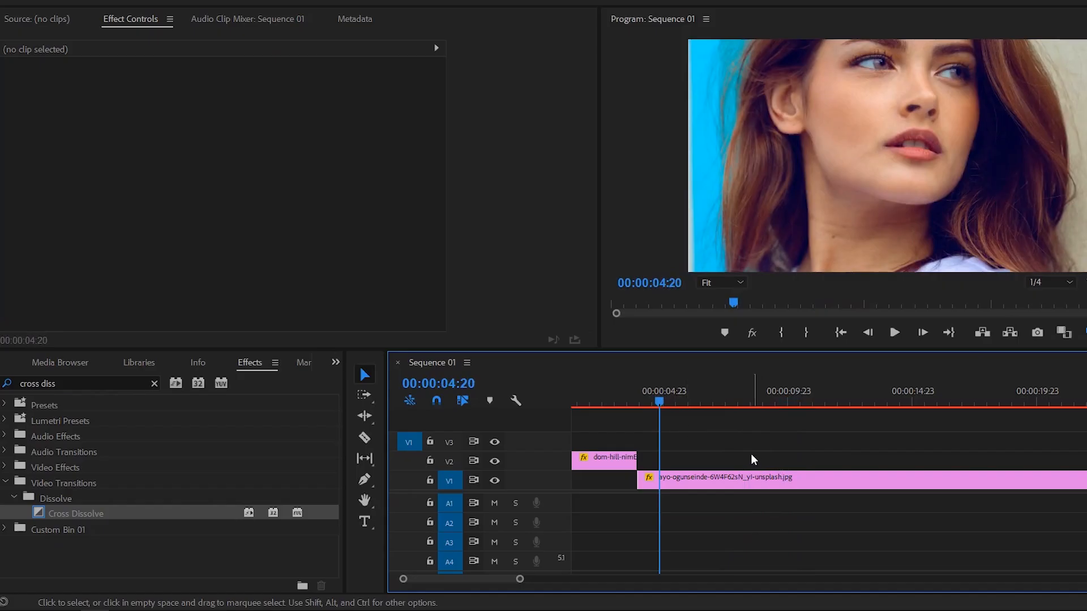
- Shorten the ayo-ogunseinde clip from its end and move it up to V2, directly after the dom-hill clip
{"action": "key", "text": "minus"}
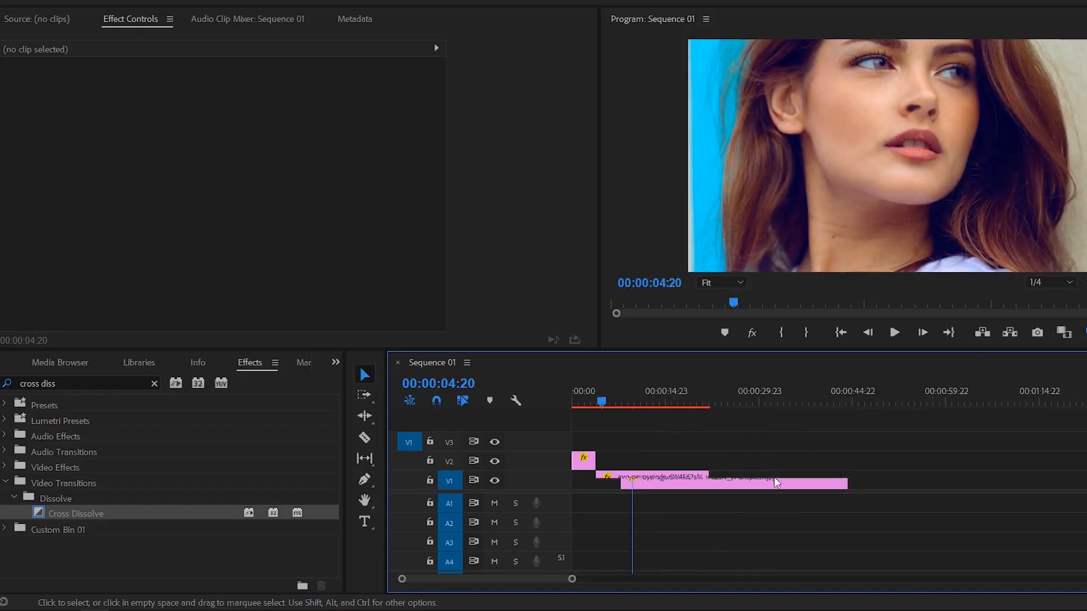
{"action": "left_click_drag", "start_coordinate": [845, 480], "coordinate": [663, 477]}
{"action": "key", "text": "equal"}
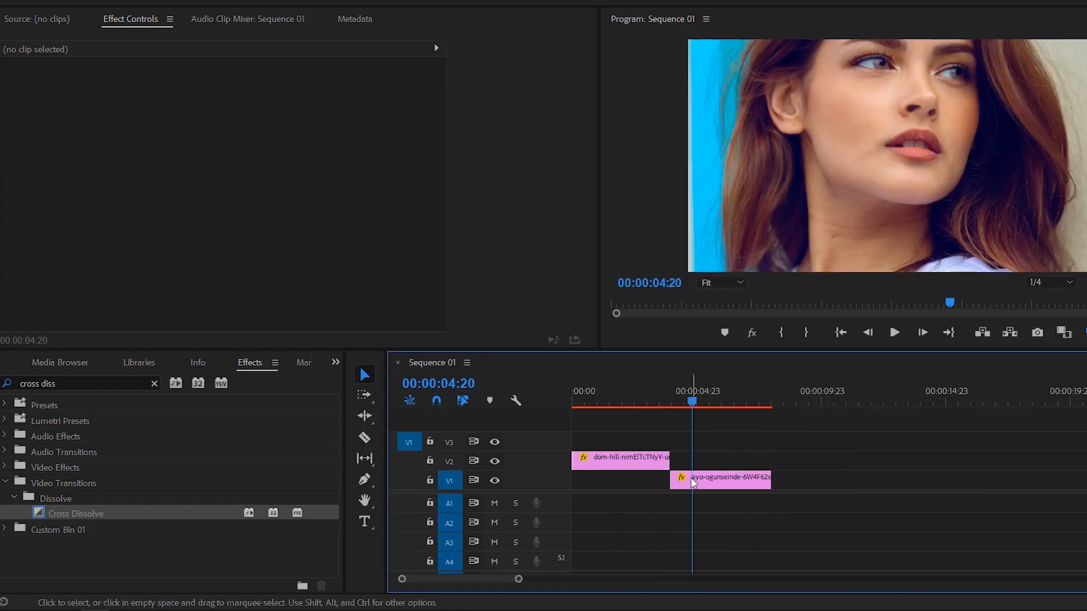
{"action": "key", "text": "equal"}
{"action": "left_click_drag", "start_coordinate": [815, 484], "coordinate": [814, 466]}
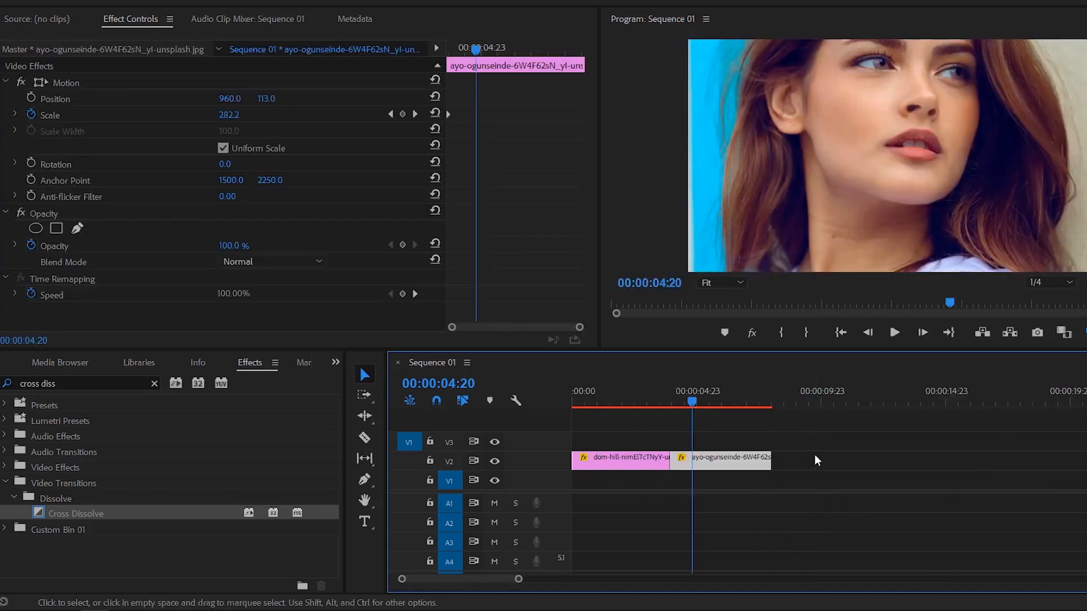
- Preview the cut between the two clips and try deleting the second clip from the timeline
{"action": "key", "text": "space"}
{"action": "left_click_drag", "start_coordinate": [806, 391], "coordinate": [709, 393]}
{"action": "key", "text": "Delete"}
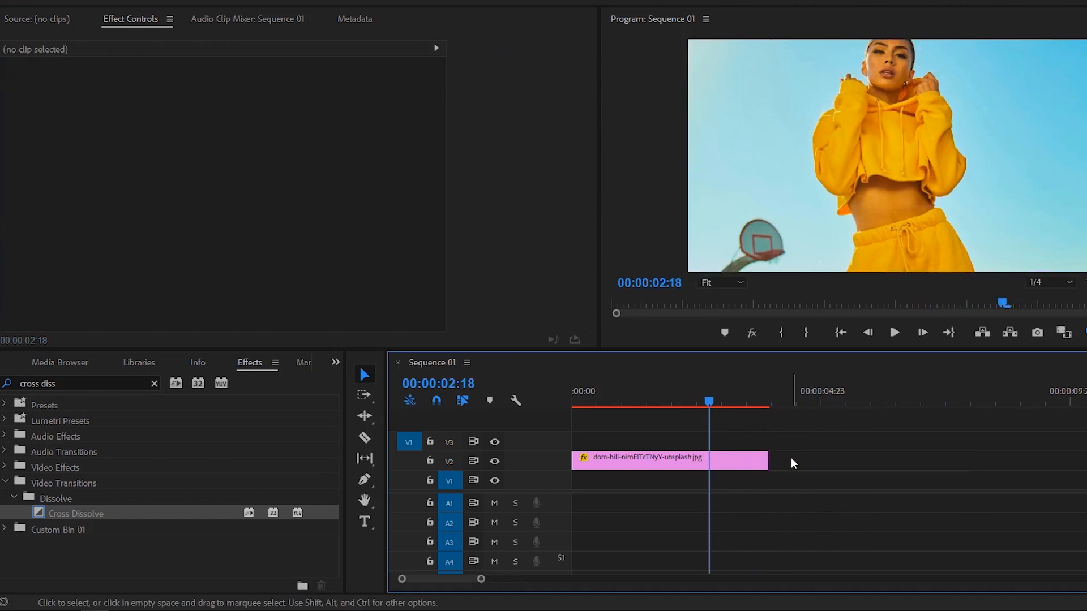
{"action": "key", "text": "ctrl+z"}
- Move the dom-hill clip up to V3 so its end overlaps the start of the ayo-ogunseinde clip on V2
{"action": "left_click_drag", "start_coordinate": [721, 457], "coordinate": [721, 439]}
{"action": "left_click_drag", "start_coordinate": [795, 468], "coordinate": [781, 468]}
{"action": "left_click", "coordinate": [739, 399]}
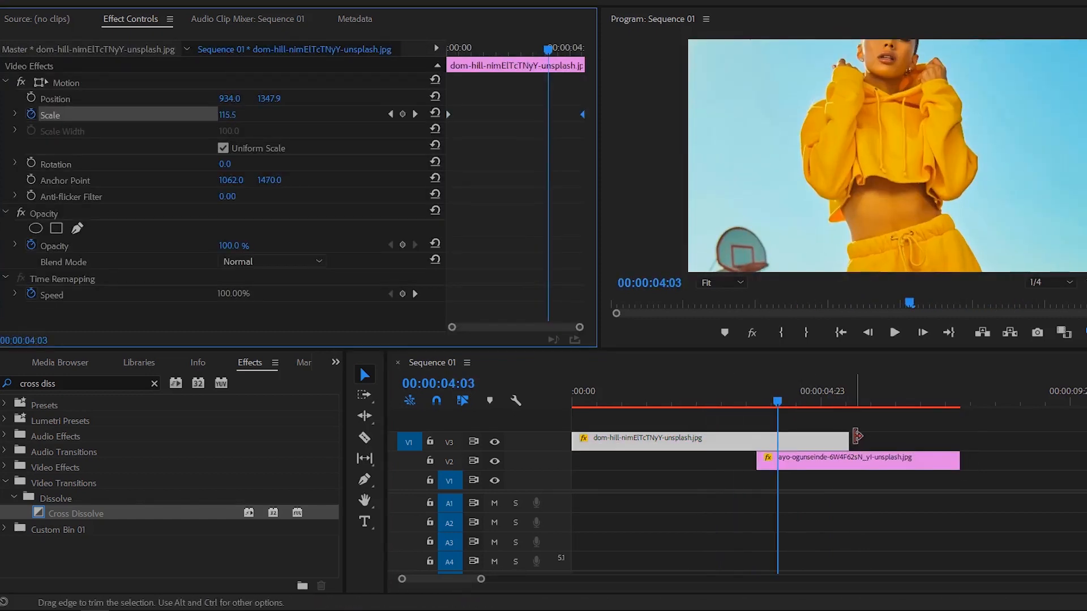
- Apply the default Cross Dissolve transition to the end of the dom-hill clip on V3
{"action": "left_click", "coordinate": [850, 440]}
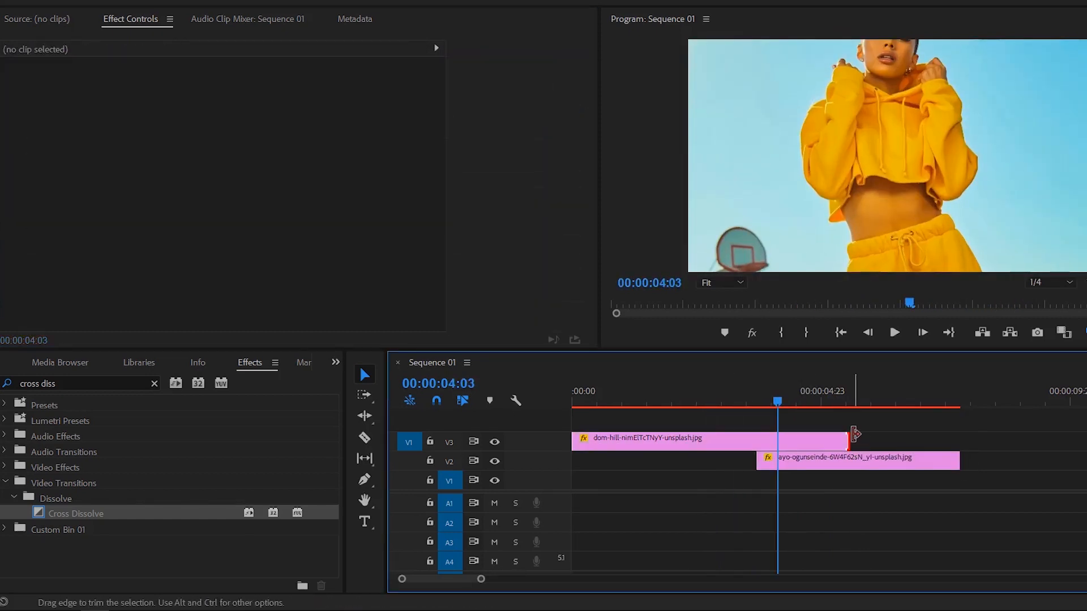
{"action": "right_click", "coordinate": [852, 436]}
{"action": "left_click", "coordinate": [927, 523]}
- Lengthen the Cross Dissolve to 00:00:01:21 and extend the V2 clip back to the sequence start and further out at its end
{"action": "left_click_drag", "start_coordinate": [788, 443], "coordinate": [572, 462]}
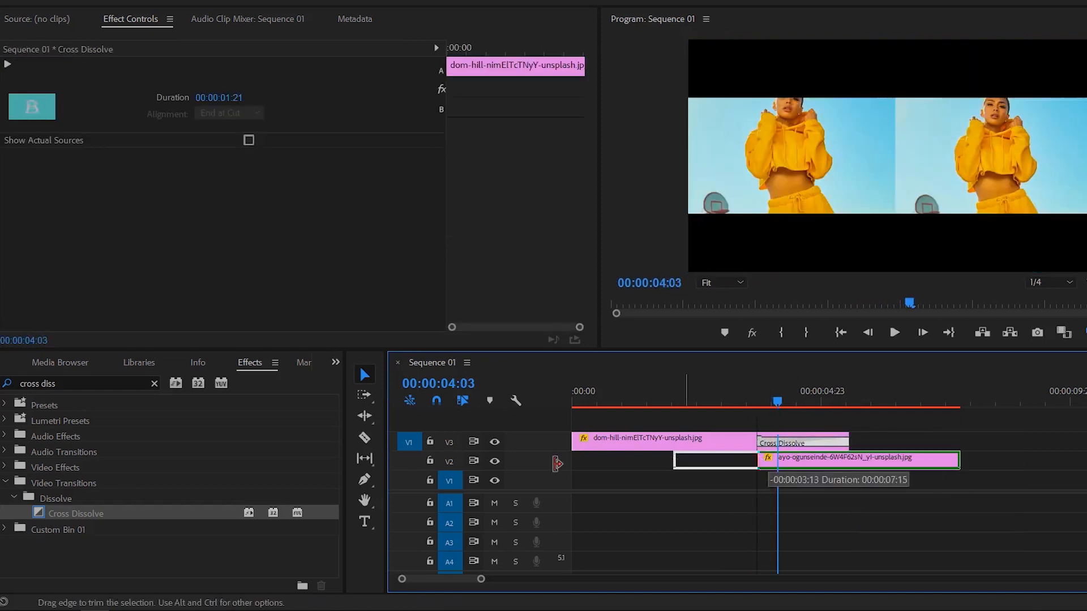
{"action": "left_click_drag", "start_coordinate": [960, 459], "coordinate": [1058, 459]}
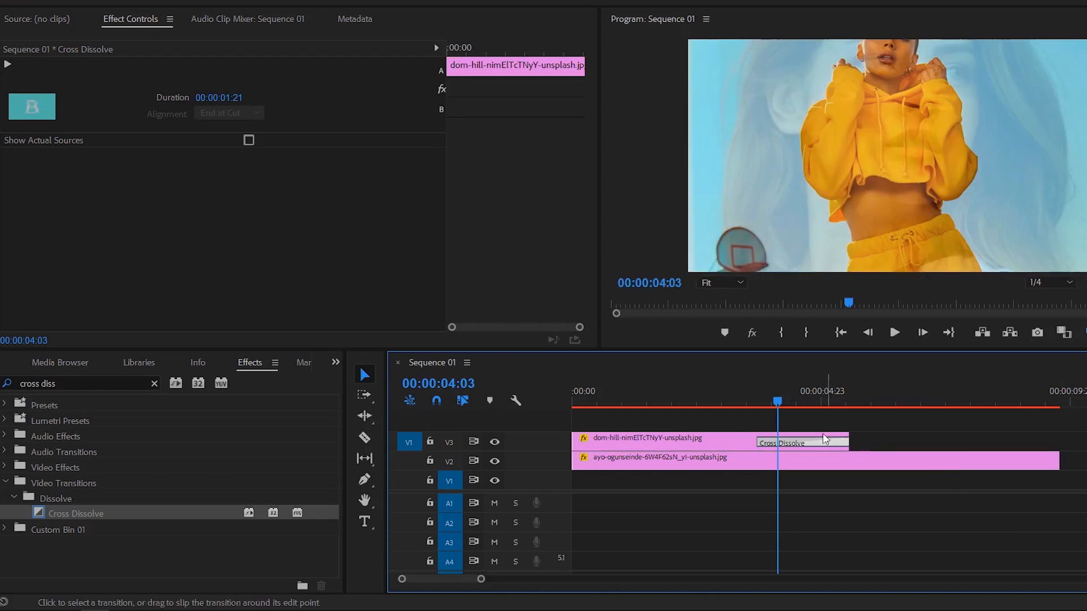
- Lengthen the Cross Dissolve on the V3 clip to 00:00:05:01 and play back the slower transition
{"action": "left_click", "coordinate": [754, 403]}
{"action": "left_click_drag", "start_coordinate": [754, 406], "coordinate": [725, 405]}
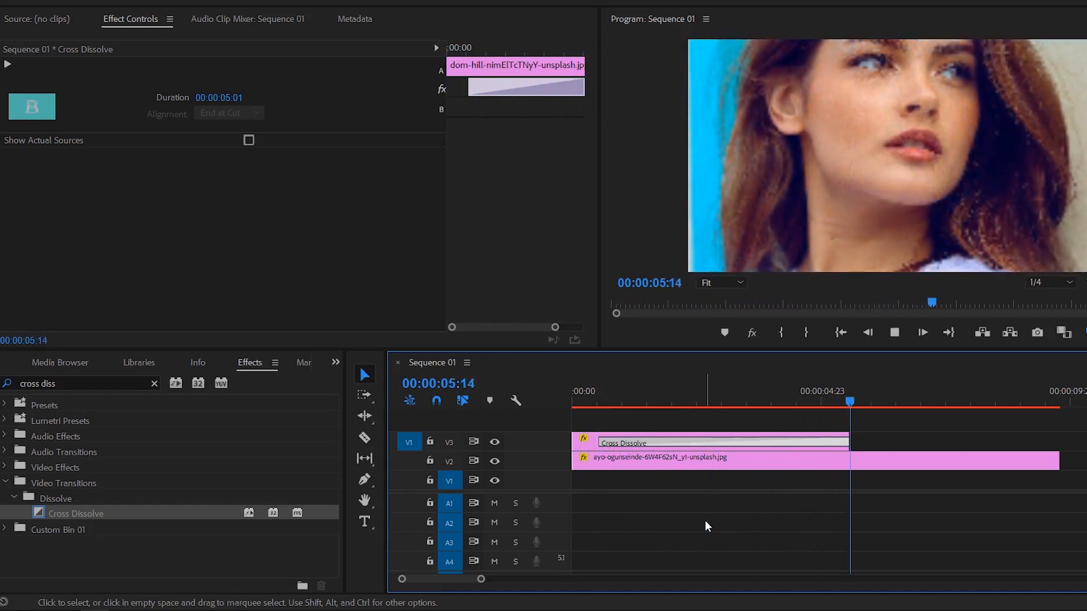
{"action": "key", "text": "space"}
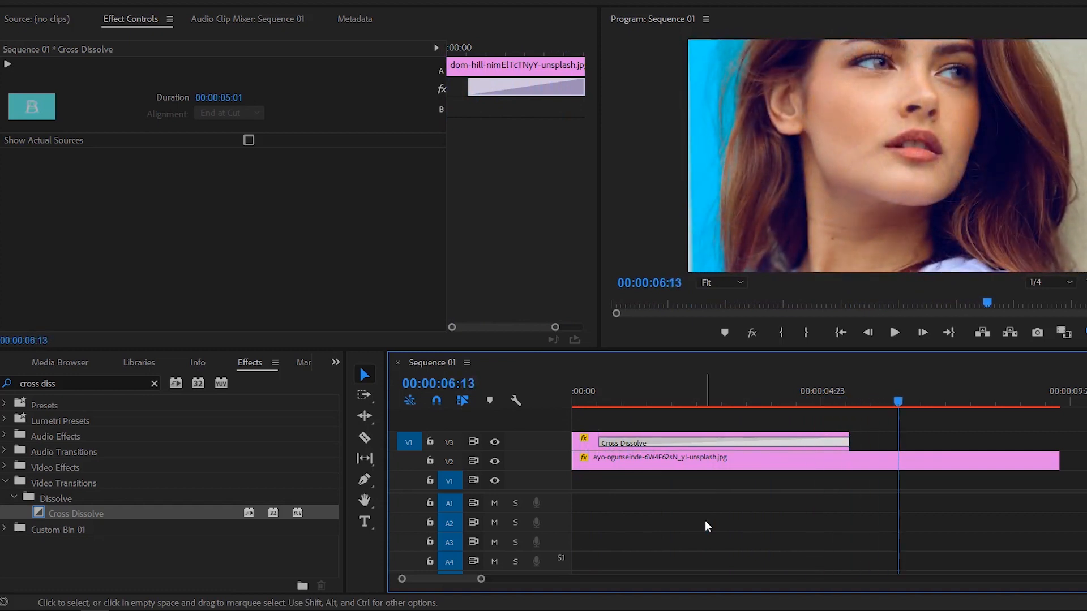